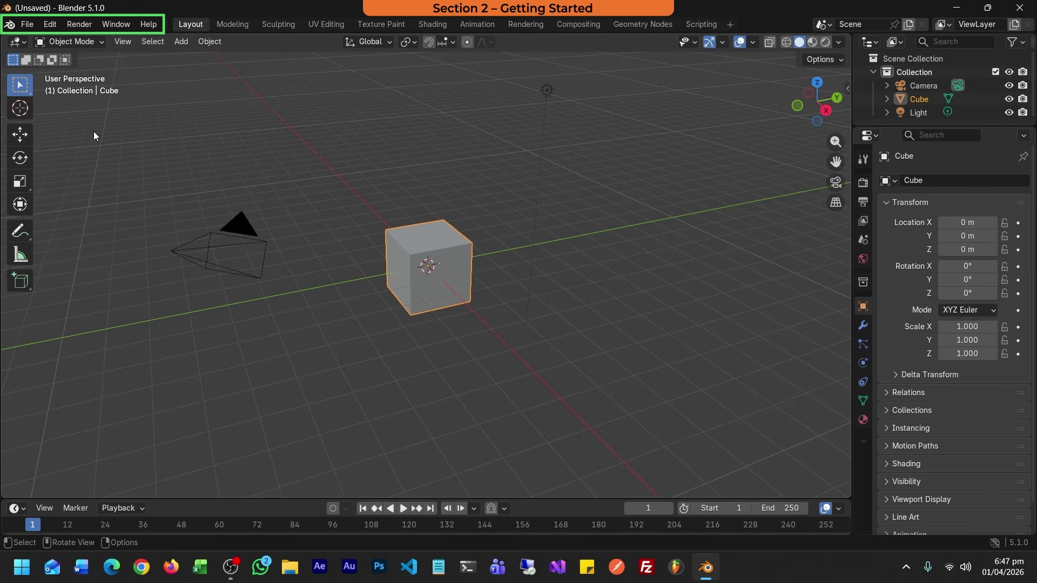
# - Open the Preferences and set the interface resolution scale to 1.2
pyautogui.click(50, 24)
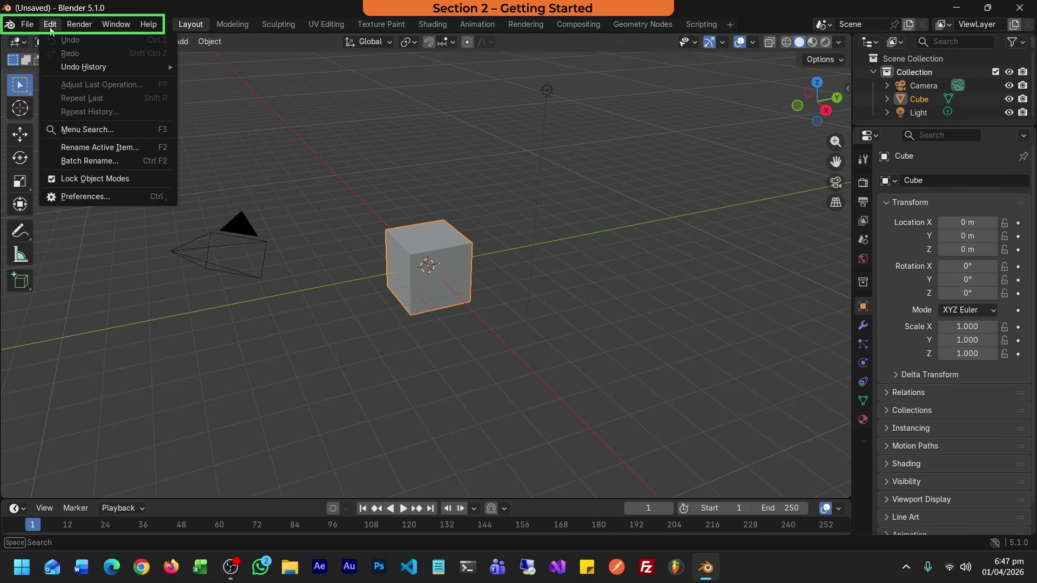
pyautogui.click(72, 200)
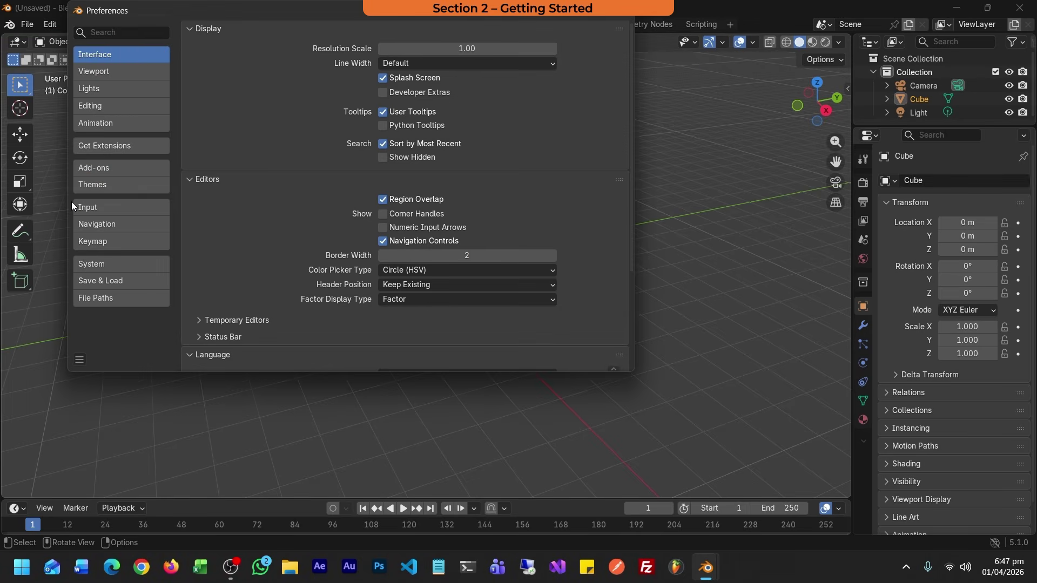
pyautogui.moveTo(217, 14); pyautogui.dragTo(326, 88)
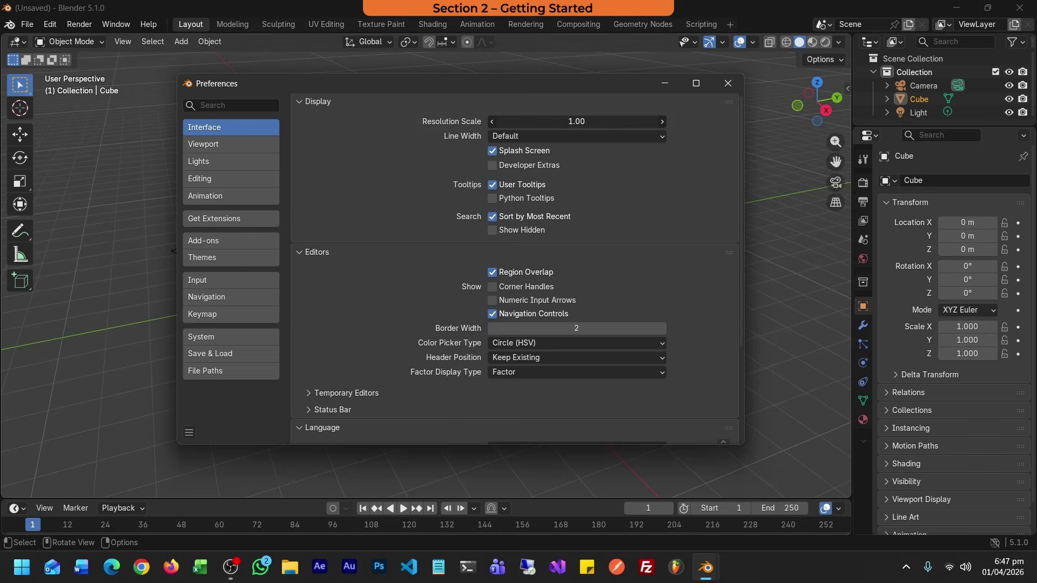
pyautogui.moveTo(576, 121)
pyautogui.mouseDown()
pyautogui.moveTo(607, 121)
pyautogui.moveTo(582, 121)
pyautogui.mouseUp()
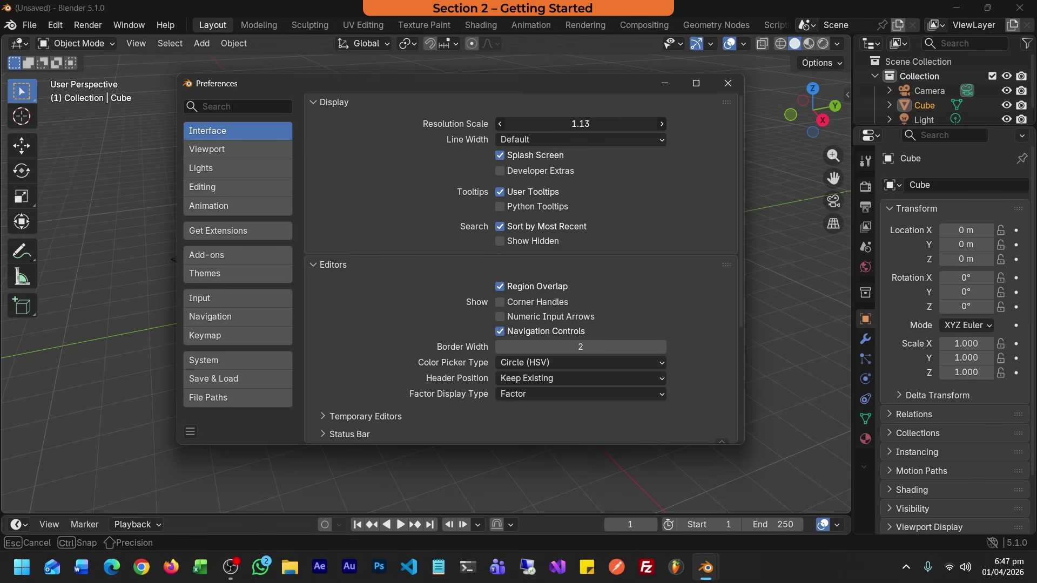
pyautogui.click(562, 125)
pyautogui.write('1.2')
pyautogui.press('Return')
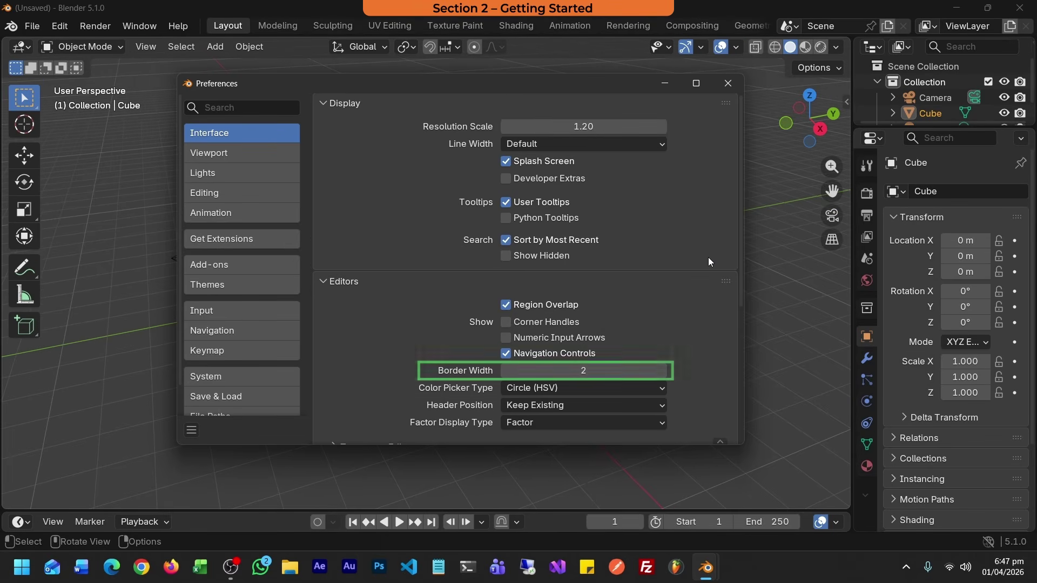
# - Try out a different border width for the editors and set it back to 2
pyautogui.moveTo(583, 371); pyautogui.dragTo(561, 372)
pyautogui.click(561, 371)
pyautogui.write('2')
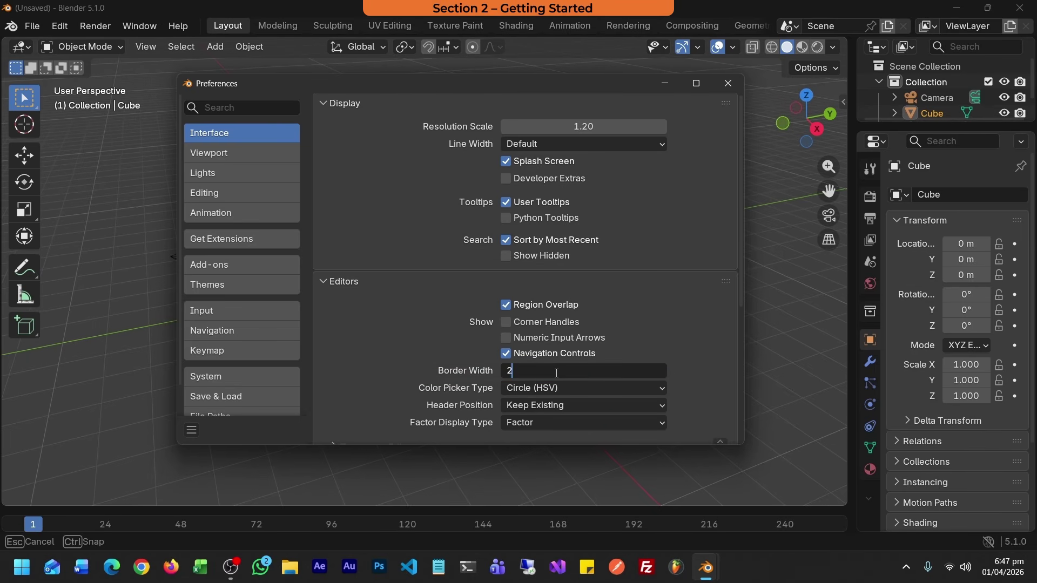
pyautogui.press('Return')
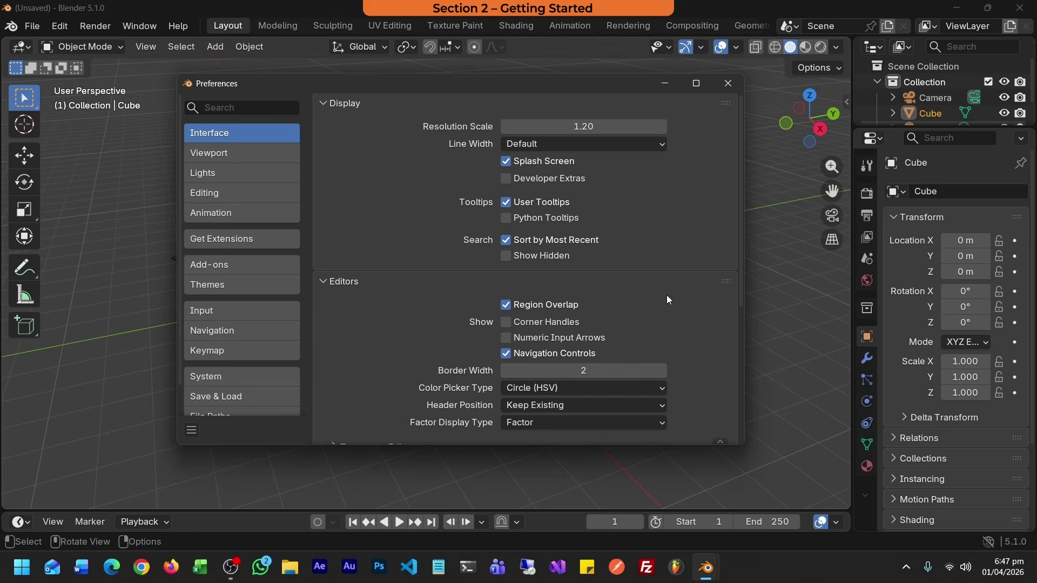
# - Enable the numeric input arrows for the editors and disable them again
pyautogui.scroll(-3, 711, 323)
pyautogui.click(573, 261)
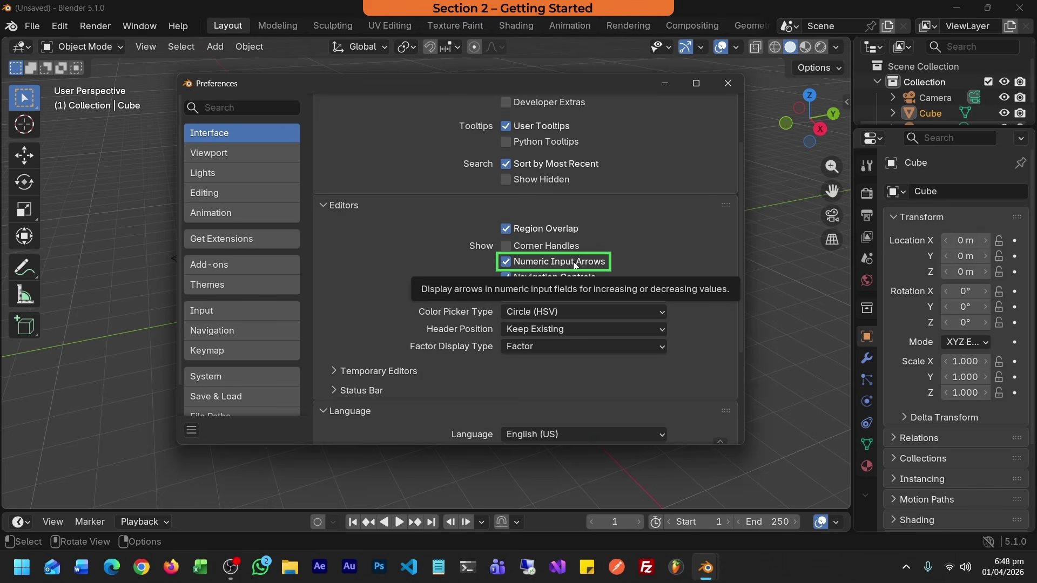
pyautogui.click(574, 263)
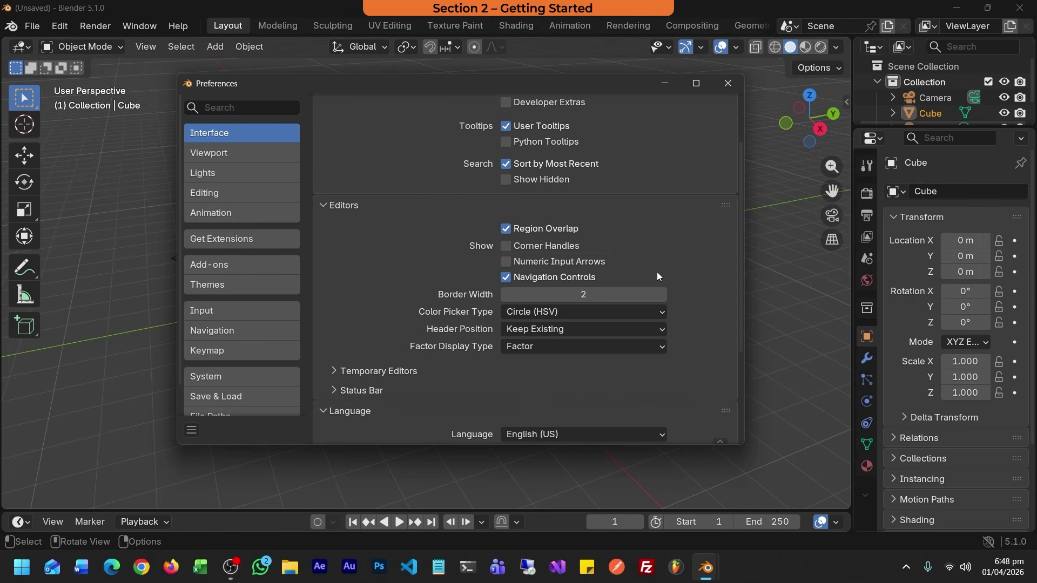
# - Review the keyboard, mouse and tablet settings in the Input preferences
pyautogui.moveTo(734, 312); pyautogui.dragTo(735, 168)
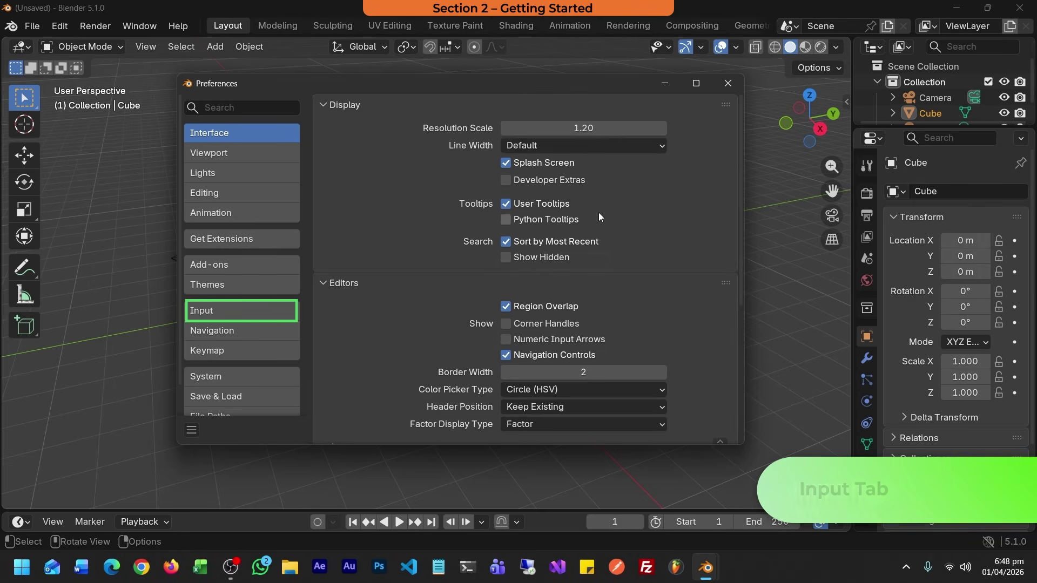
pyautogui.click(260, 308)
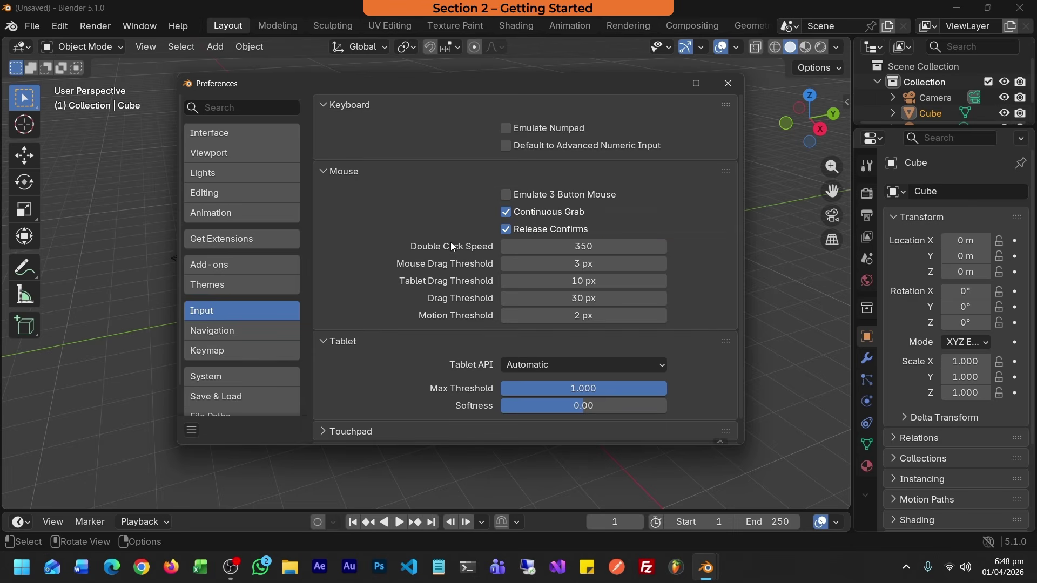
pyautogui.scroll(-1, 415, 243)
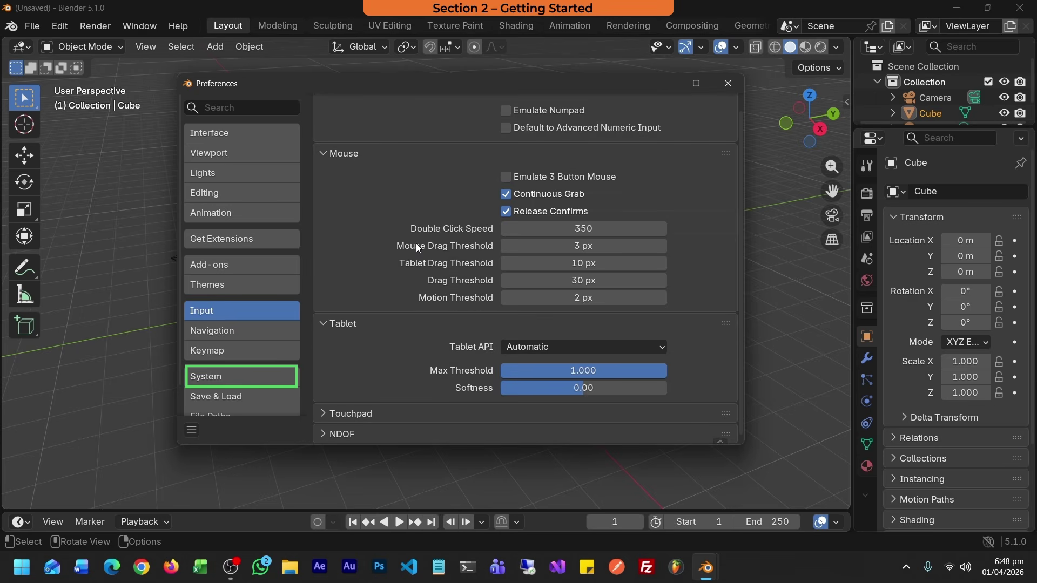
# - In the System preferences, choose CUDA for the Cycles render devices and set the undo steps to 128
pyautogui.click(274, 374)
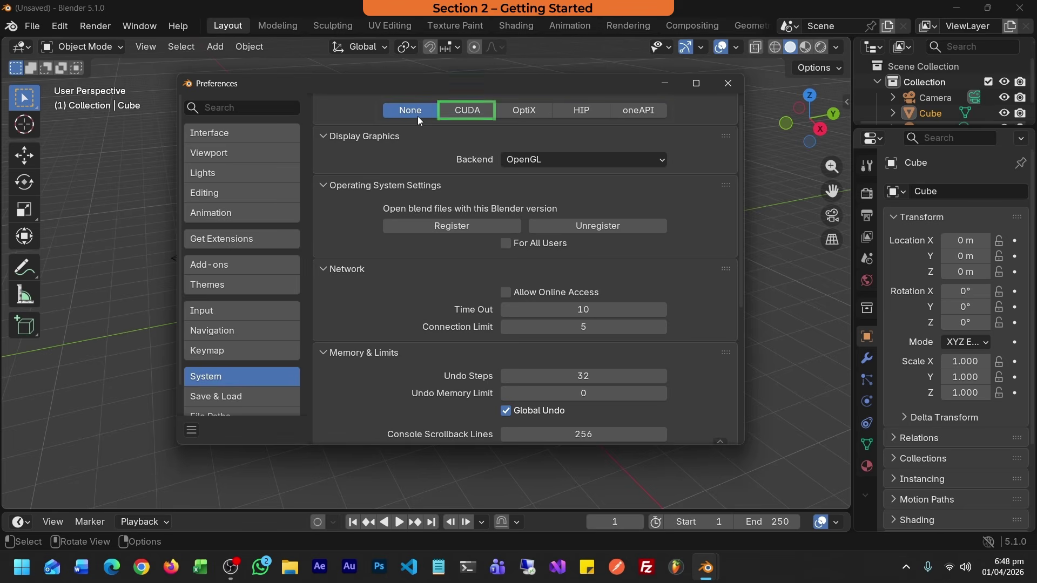
pyautogui.click(468, 113)
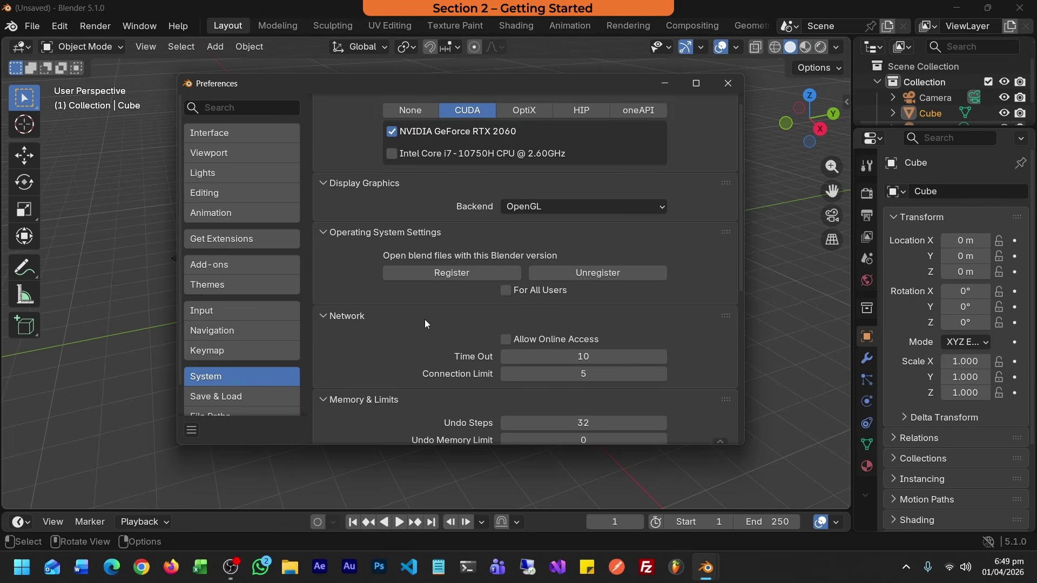
pyautogui.scroll(-3, 424, 319)
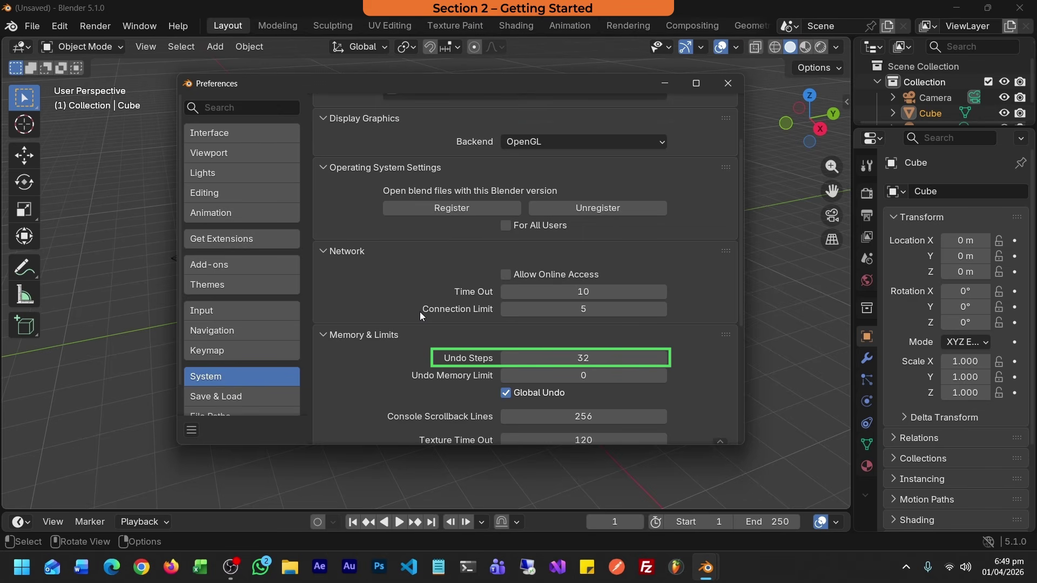
pyautogui.click(618, 357)
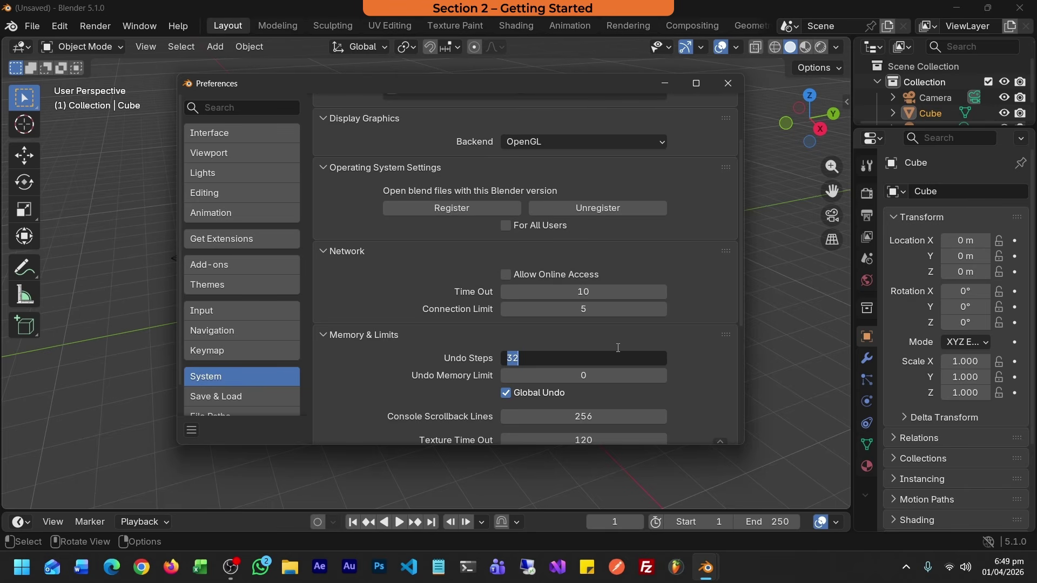
pyautogui.write('128')
pyautogui.press('Return')
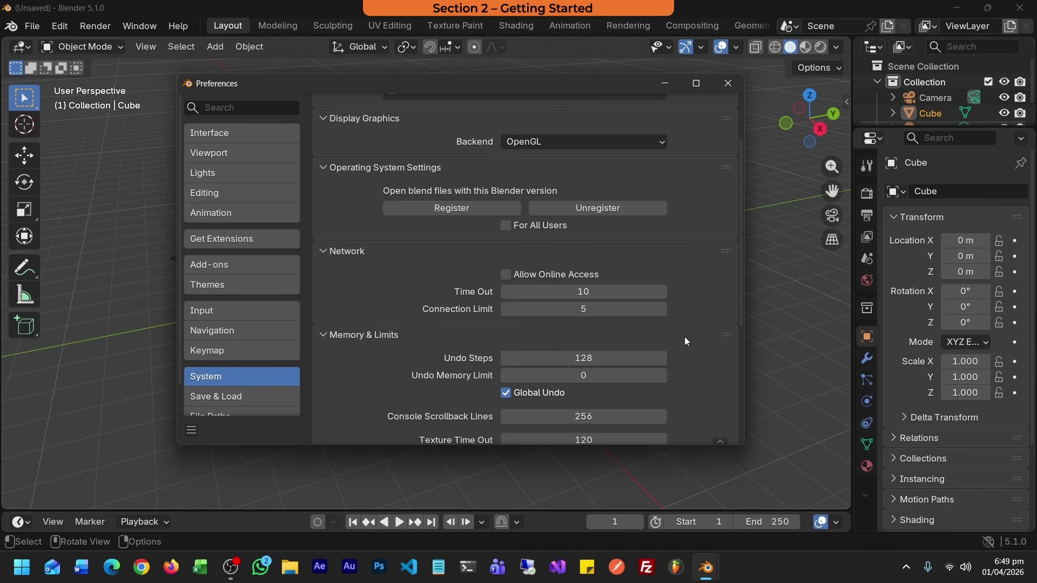
# - Save the preferences and close the Preferences window, leaving no object selected in the scene
pyautogui.scroll(-8, 685, 341)
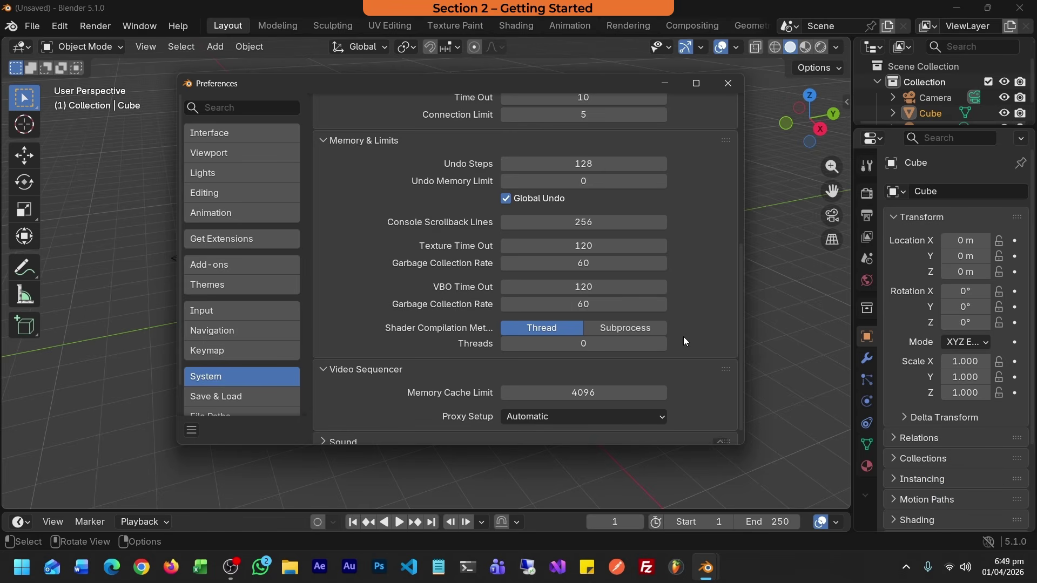
pyautogui.scroll(-1, 683, 337)
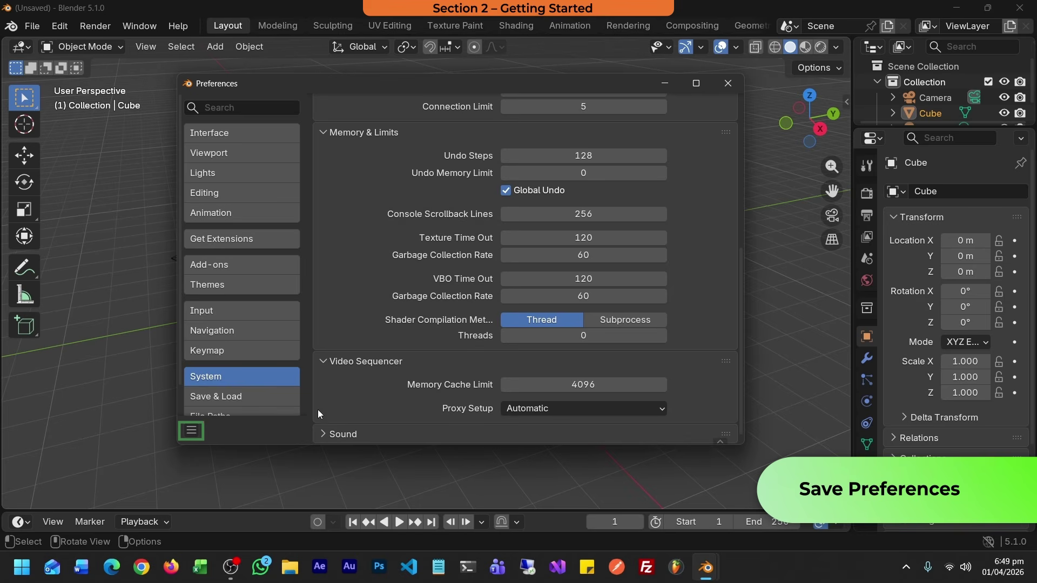
pyautogui.click(192, 431)
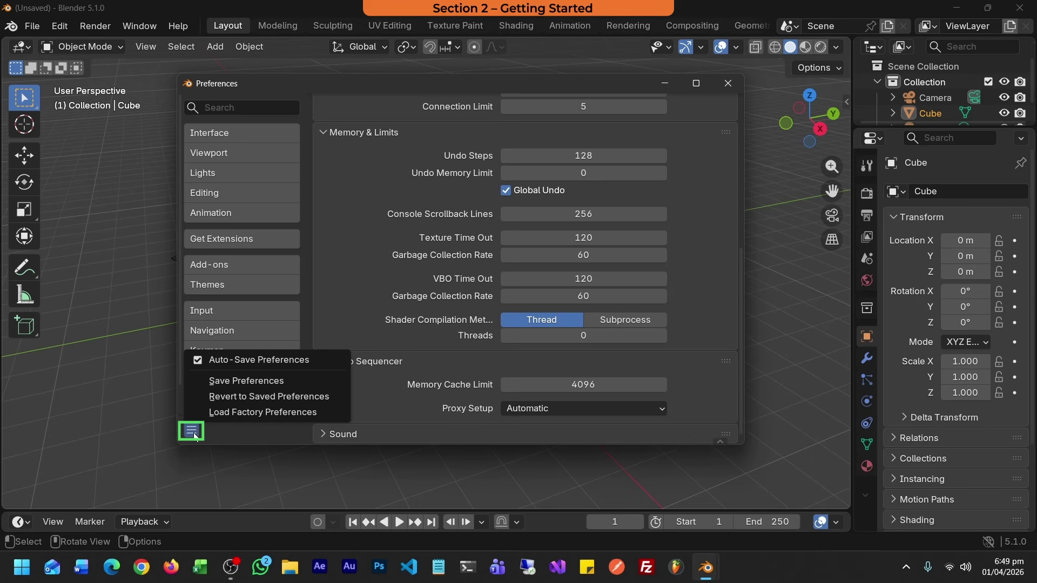
pyautogui.click(262, 379)
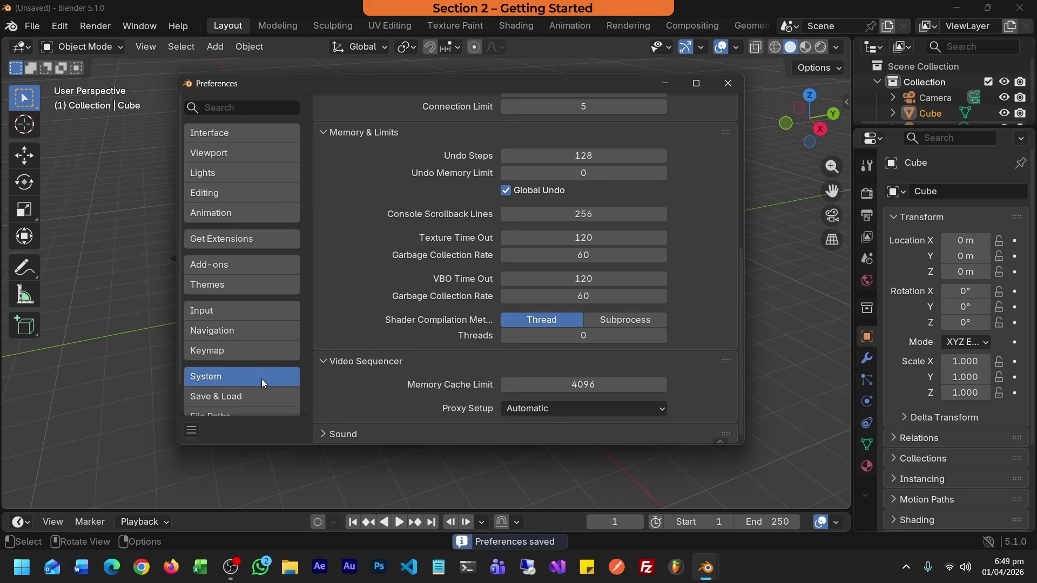
pyautogui.click(727, 84)
pyautogui.click(549, 176)
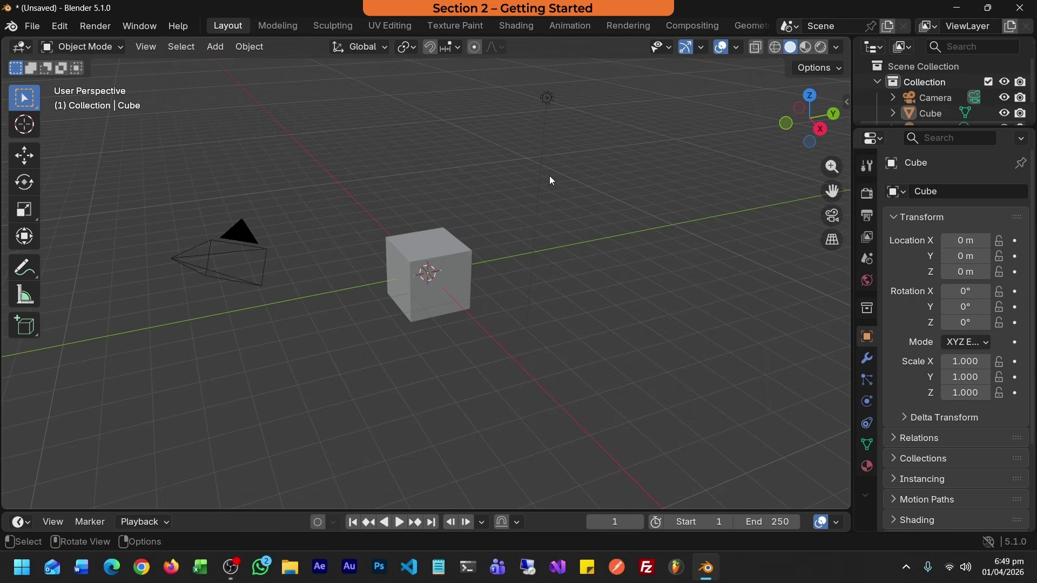
# - Quit Blender without saving the scene, relaunch it from the desktop and dismiss the splash screen
pyautogui.click(1026, 9)
pyautogui.click(511, 305)
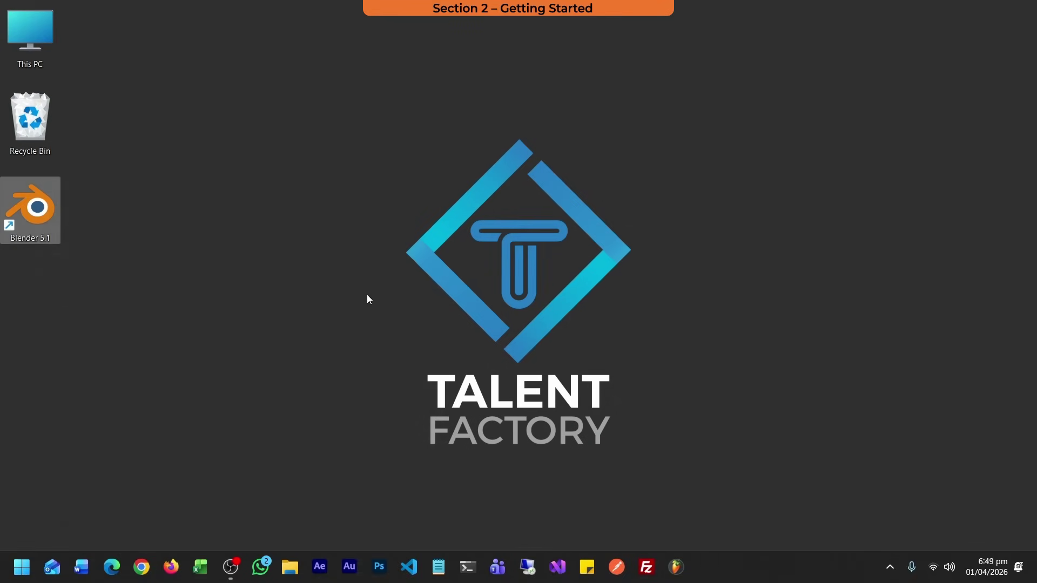
pyautogui.doubleClick(41, 223)
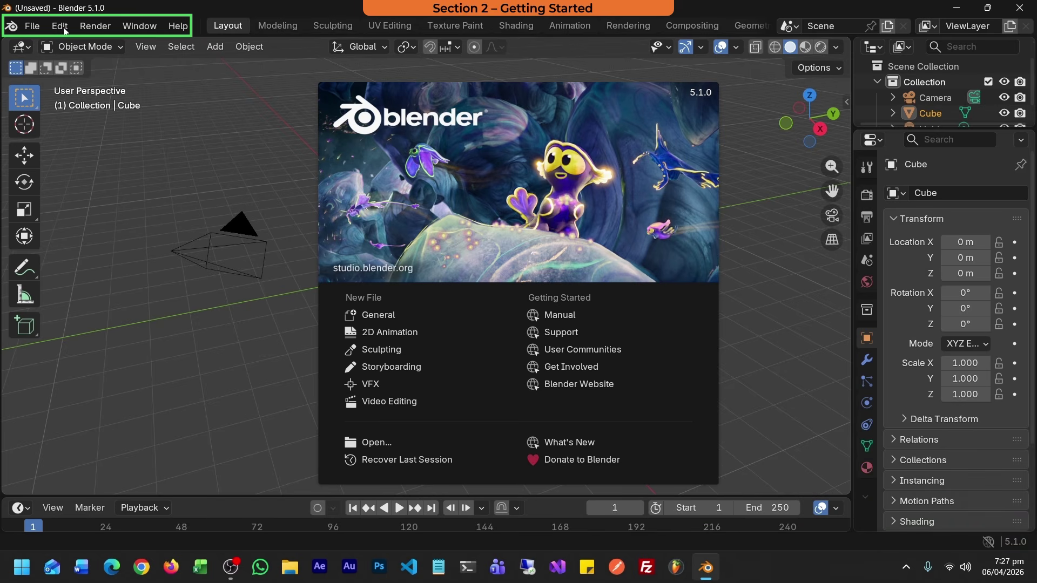
pyautogui.click(64, 30)
# - Allow online access for extensions in the Get Extensions section of the Preferences
pyautogui.click(60, 26)
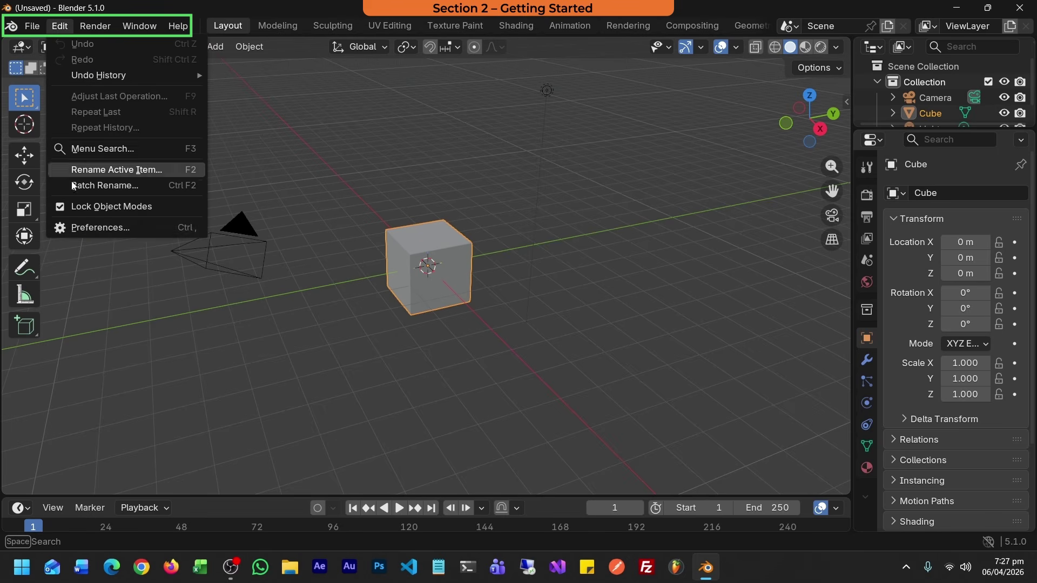
pyautogui.click(88, 230)
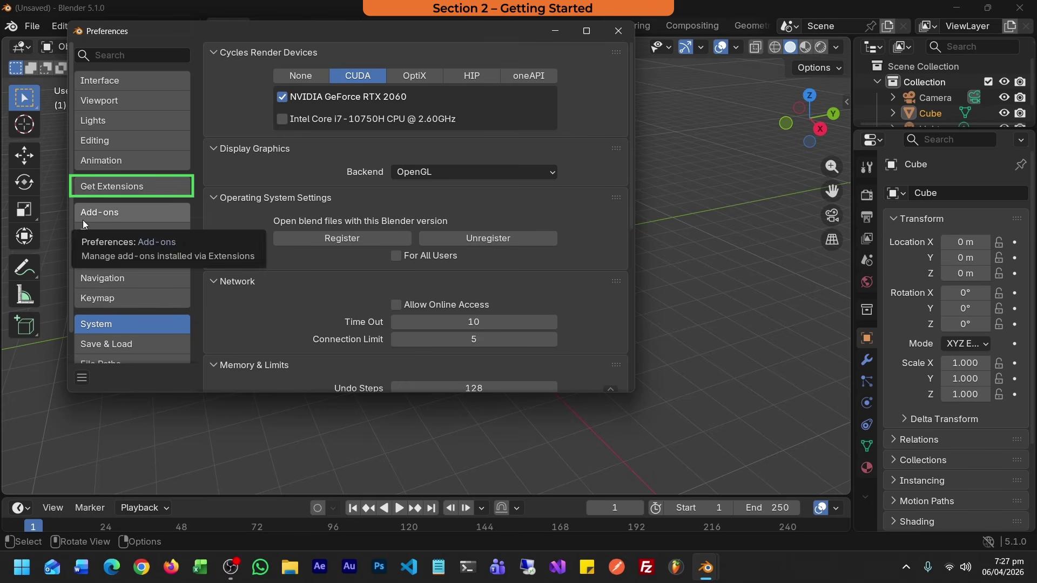
pyautogui.click(135, 186)
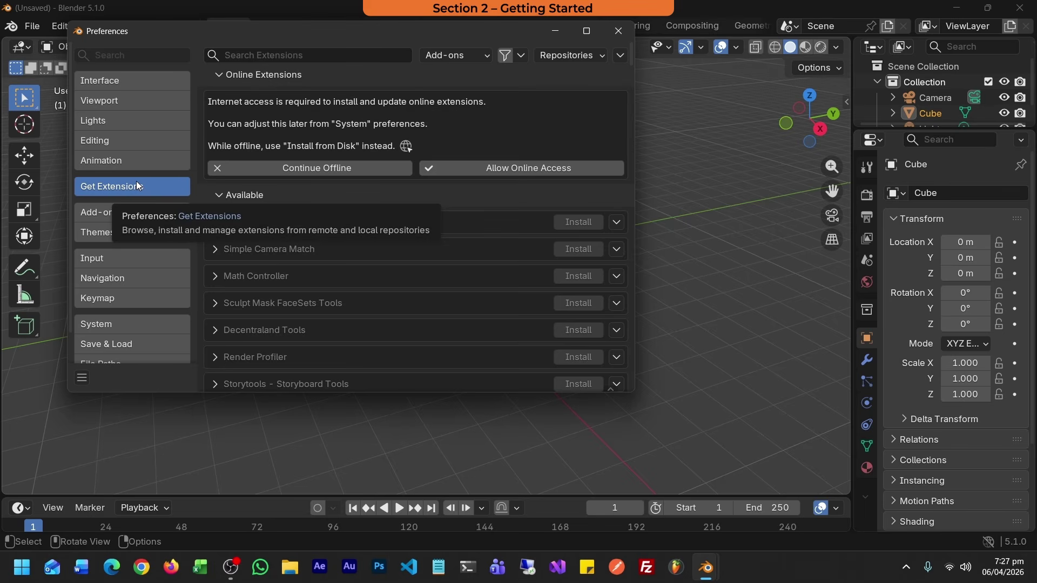
pyautogui.click(481, 174)
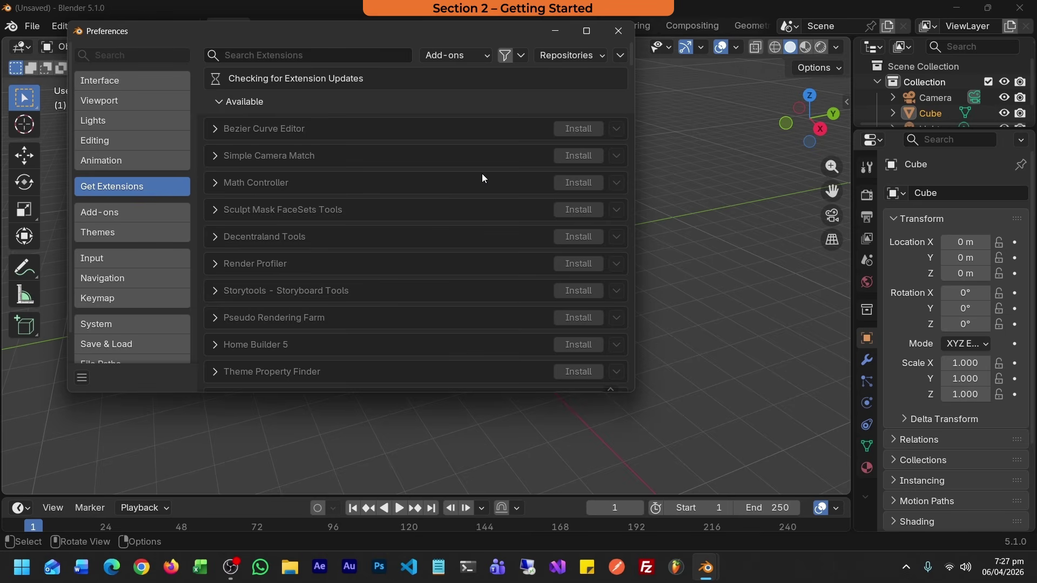
# - Search the extensions for "scree" and install the Screencast Keys add-on
pyautogui.click(322, 56)
pyautogui.write('scree')
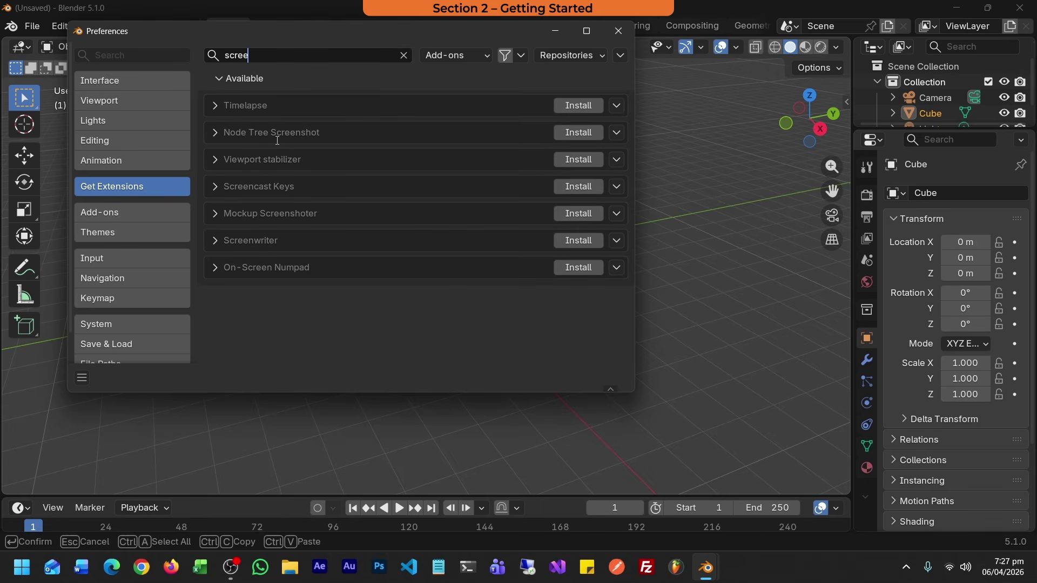
pyautogui.click(211, 188)
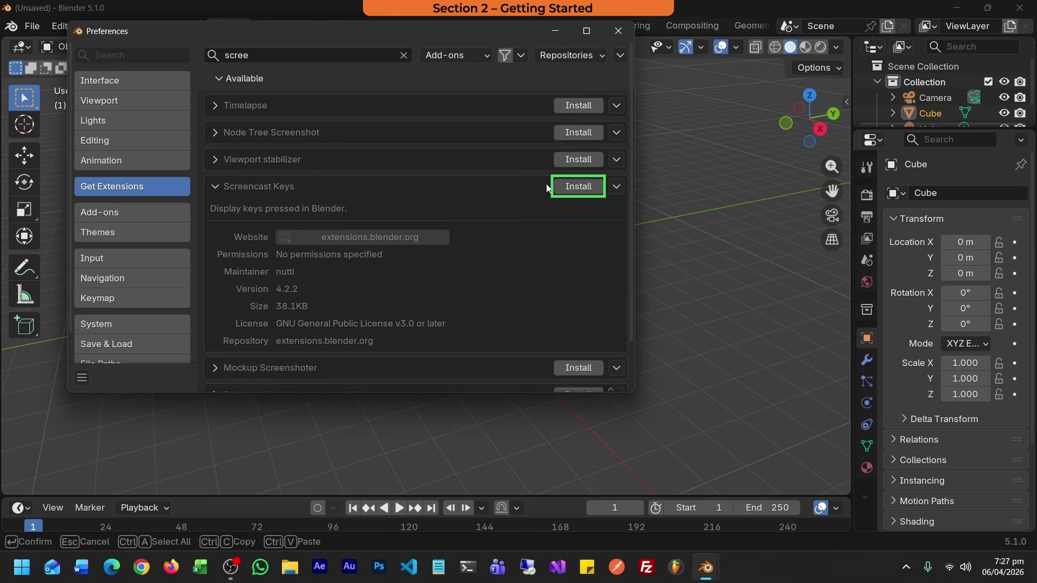
pyautogui.click(567, 186)
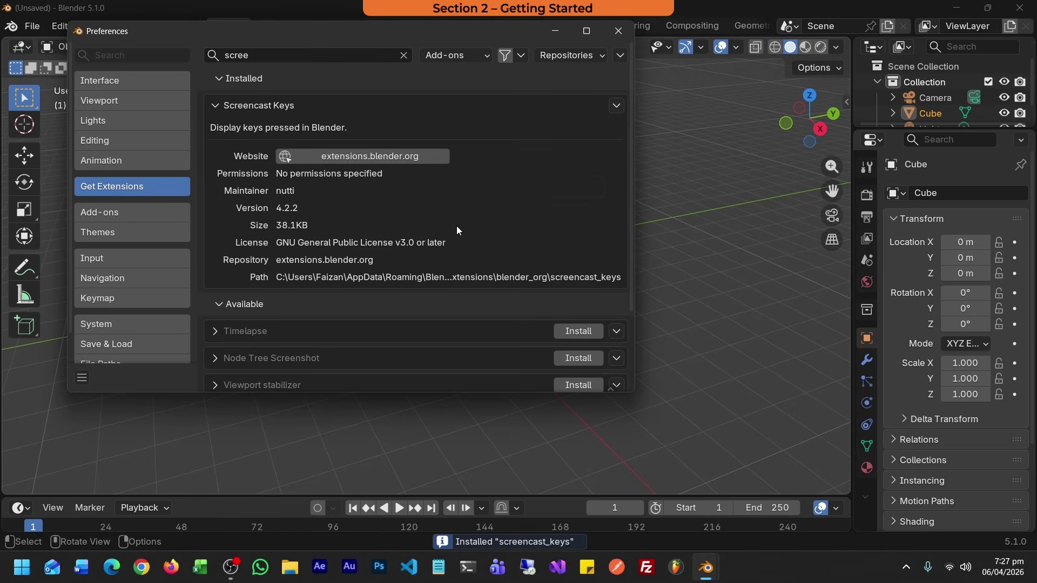
# - Expand the Screencast Keys entry in the Add-ons section of the Preferences and turn on Enable On Startup
pyautogui.click(152, 216)
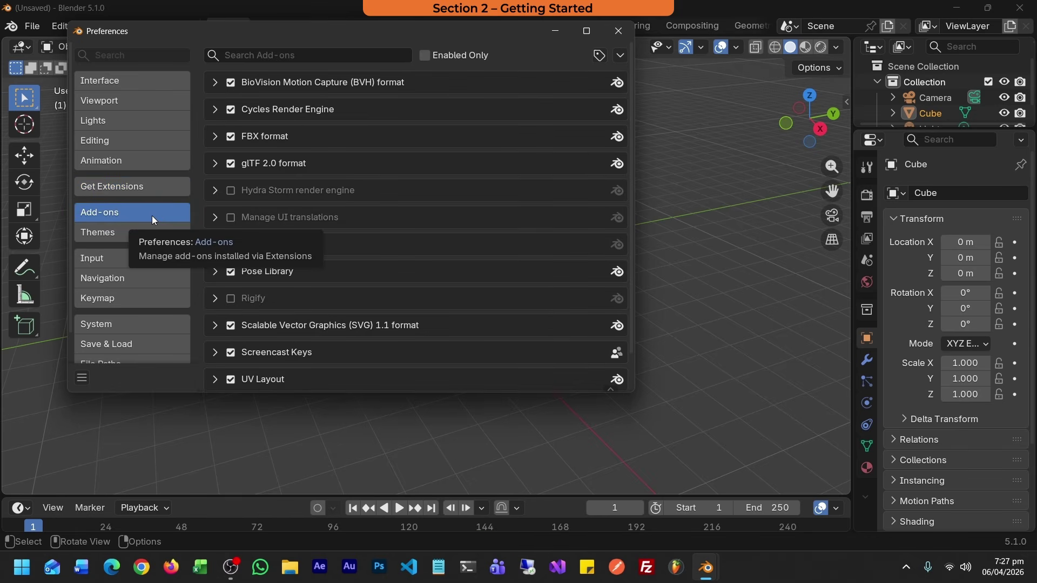
pyautogui.click(215, 352)
pyautogui.scroll(-5, 263, 336)
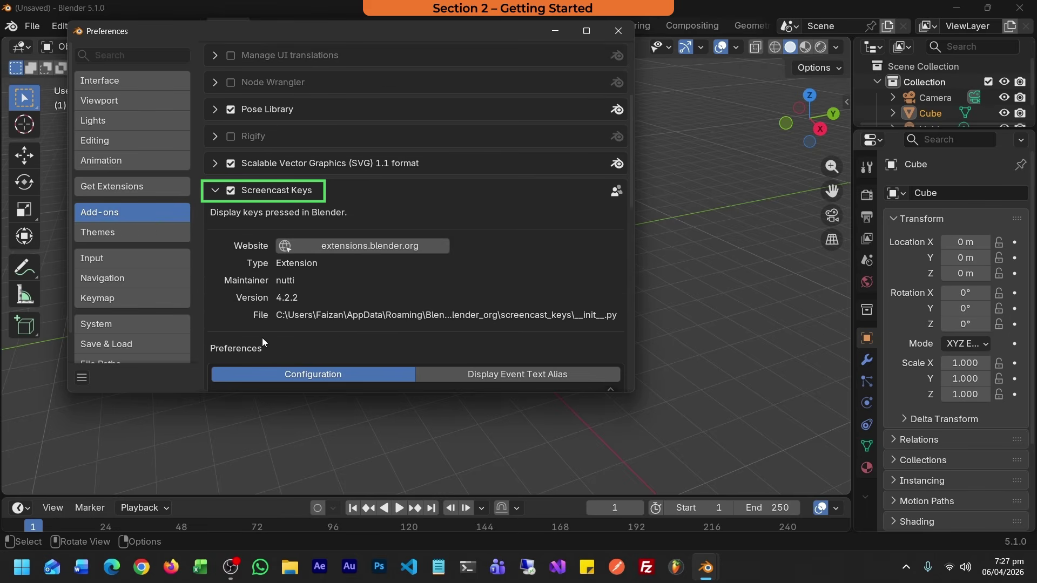
pyautogui.scroll(-1, 262, 338)
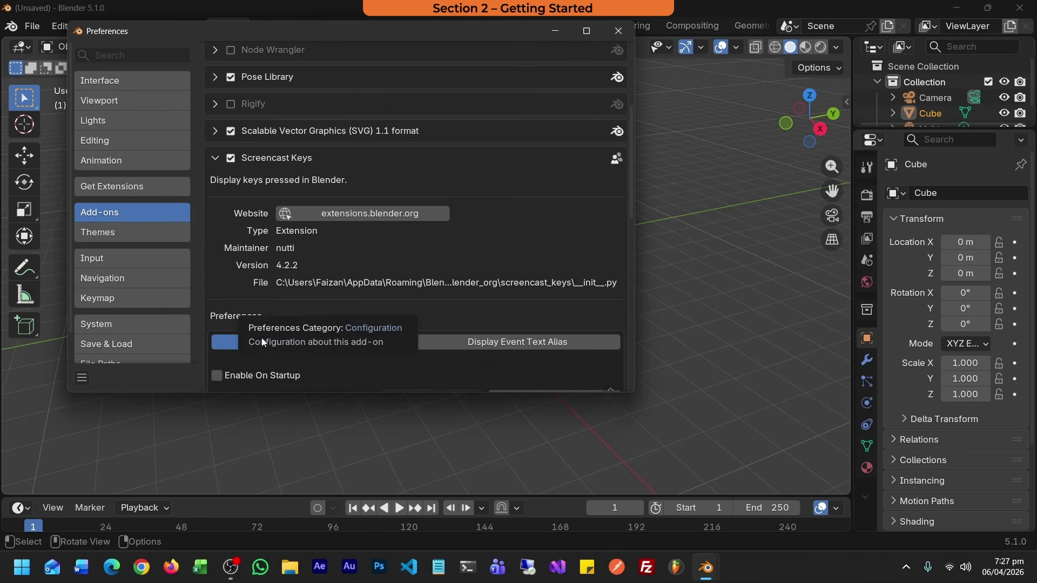
pyautogui.scroll(-4, 261, 338)
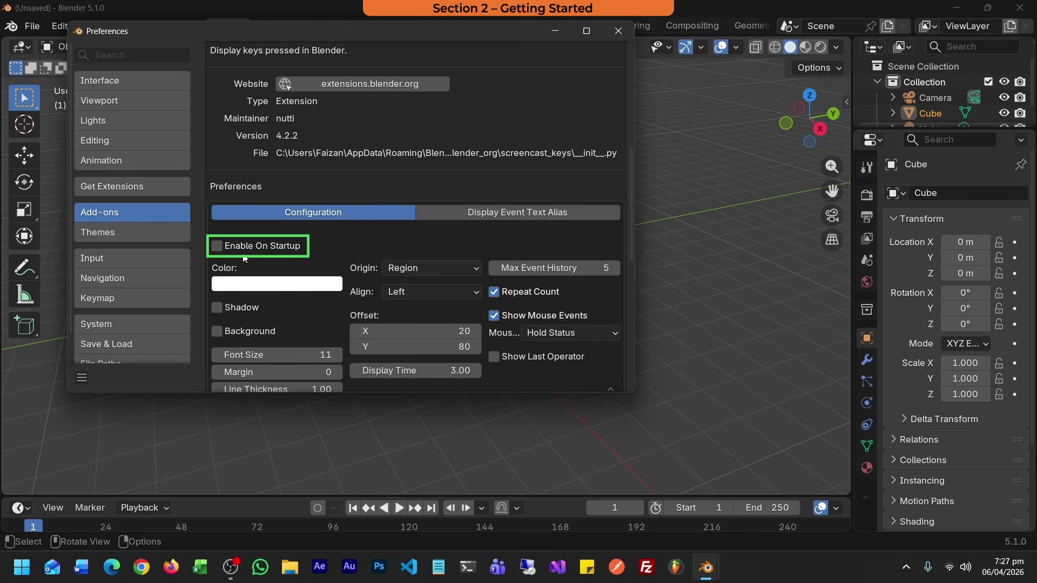
pyautogui.click(246, 249)
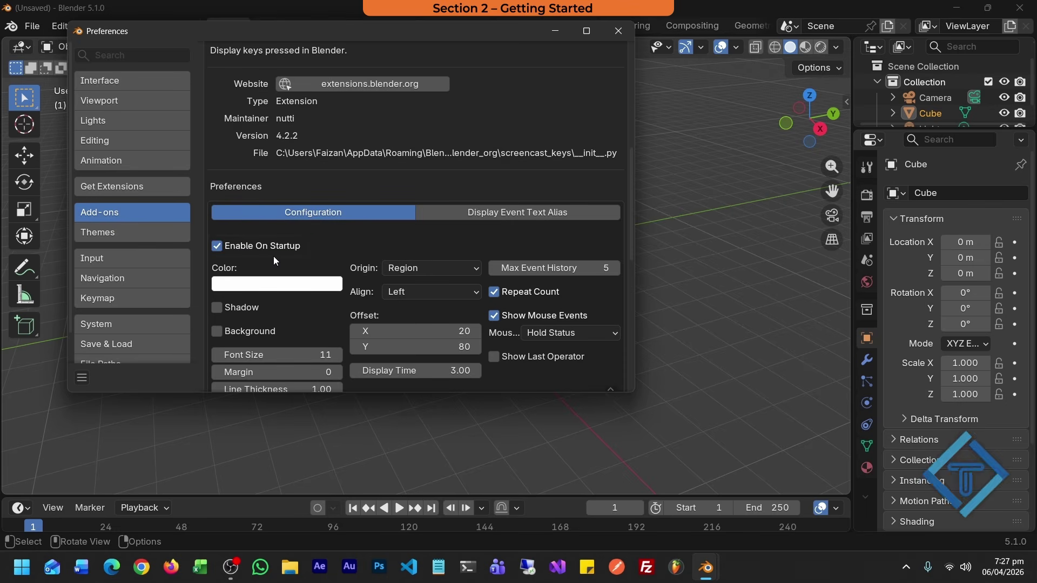
# - Set the Screencast Keys font size to 16
pyautogui.scroll(-1, 227, 259)
pyautogui.scroll(-2, 228, 260)
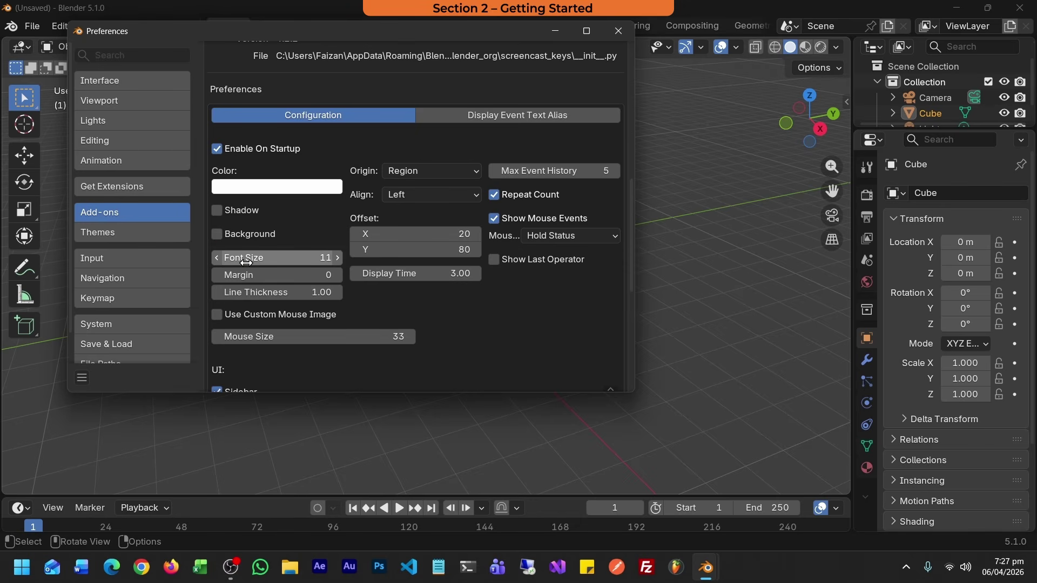
pyautogui.click(246, 262)
pyautogui.write('16')
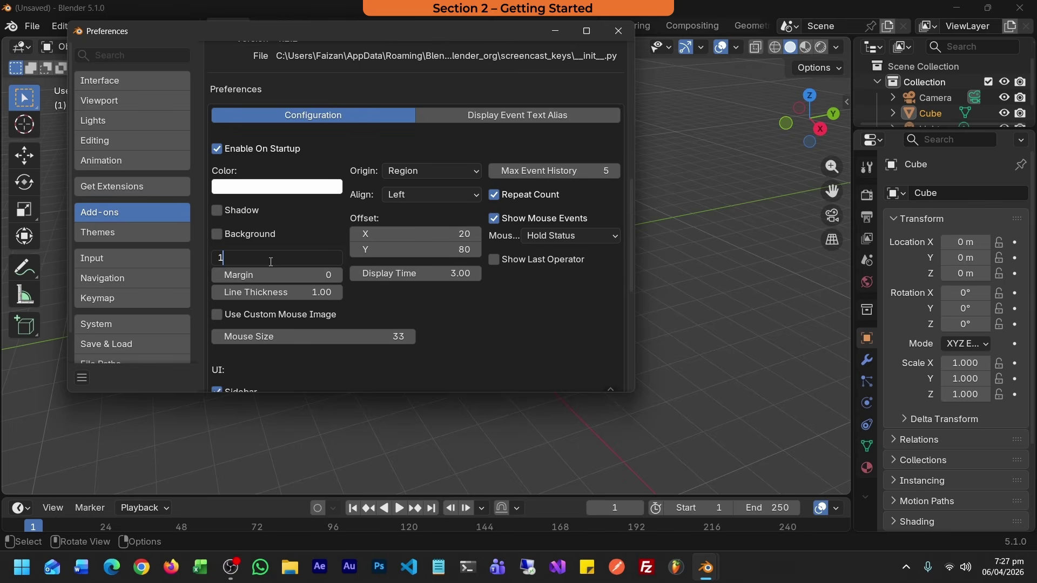
pyautogui.press('Return')
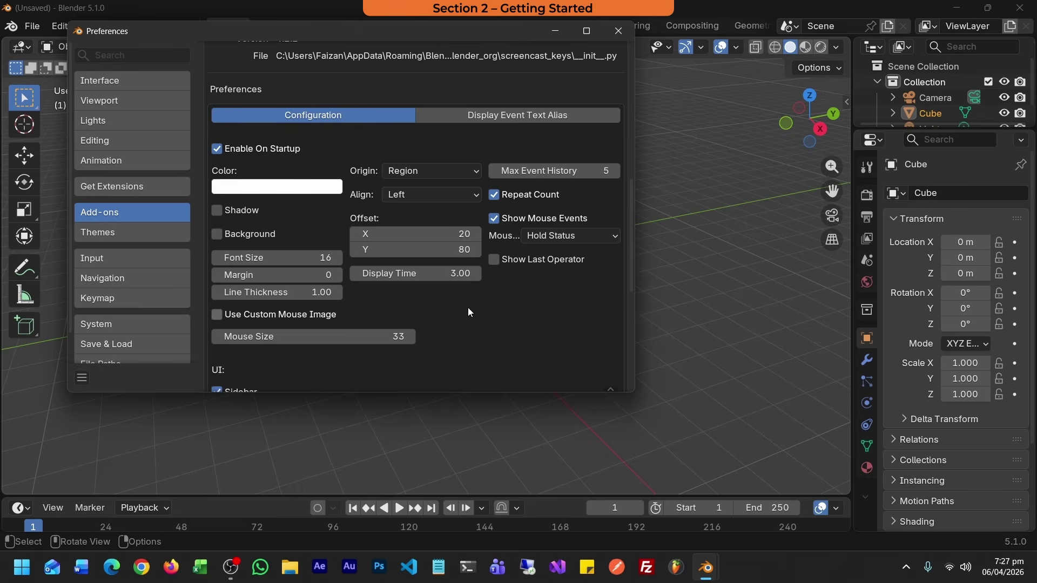
# - Save the preferences with the Screencast Keys settings and close the Preferences window
pyautogui.scroll(-4, 462, 286)
pyautogui.click(83, 378)
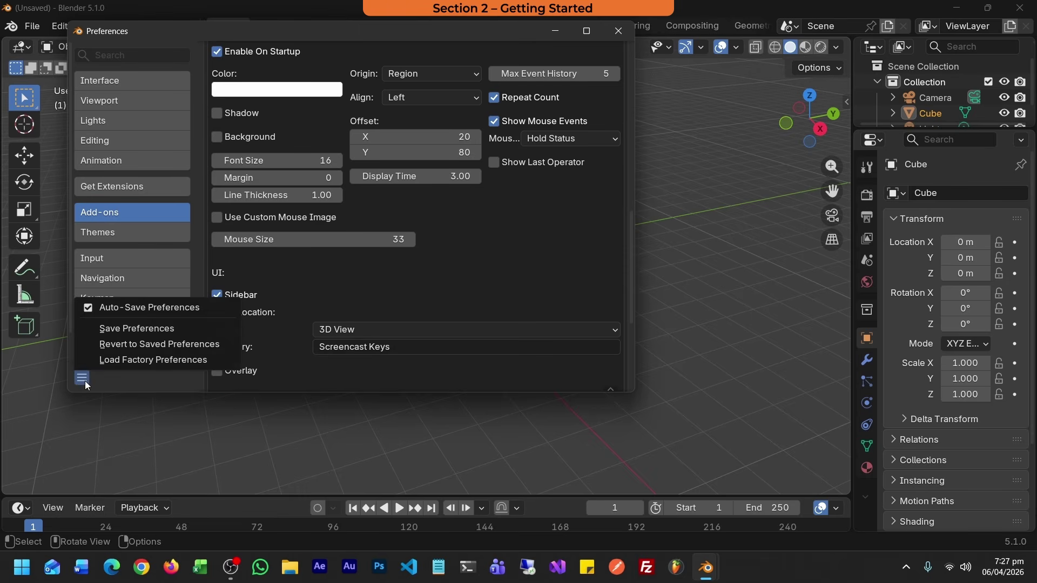
pyautogui.click(130, 328)
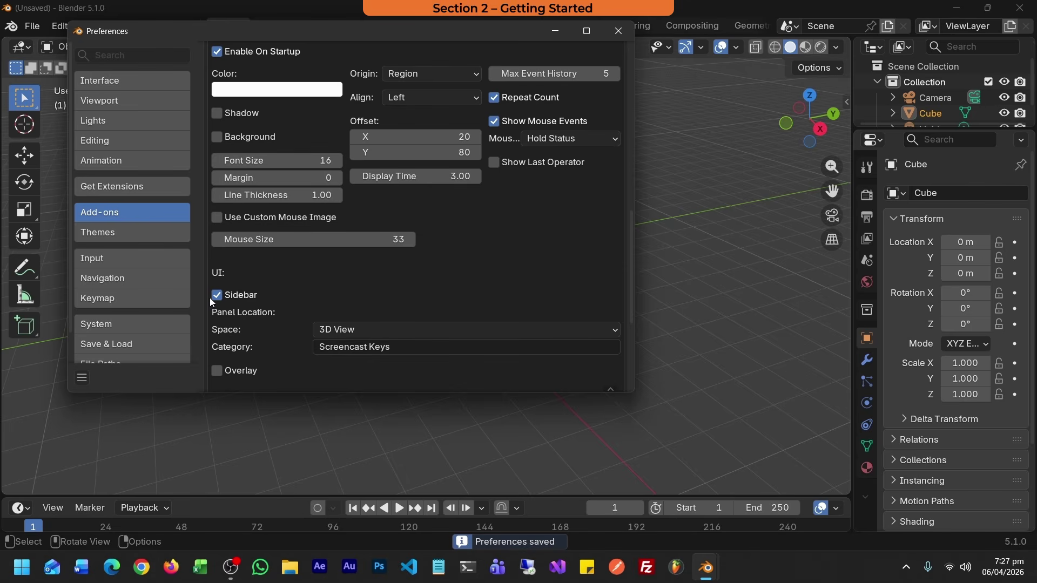
pyautogui.click(619, 31)
# - Quit Blender, relaunch it from the desktop and dismiss the splash screen
pyautogui.click(1020, 8)
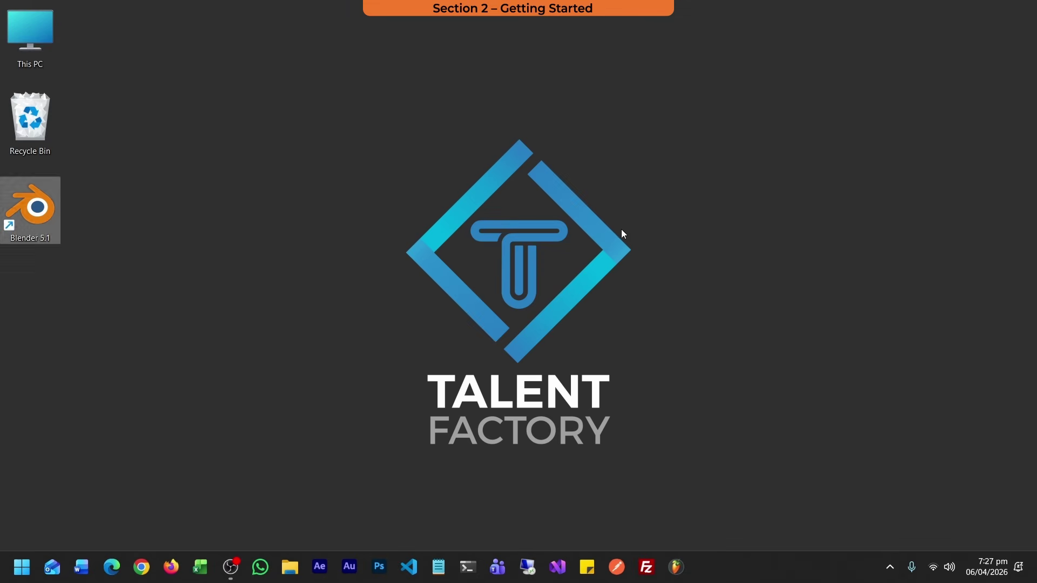
pyautogui.doubleClick(59, 214)
pyautogui.click(82, 192)
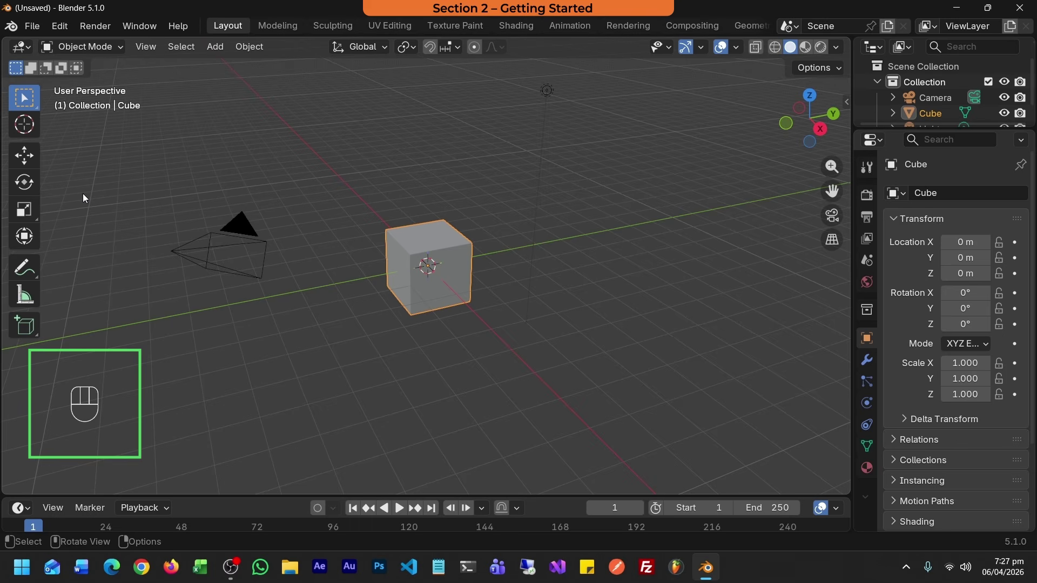
# - Test the on-screen key display by selecting and deselecting all objects, trying modifier combinations, and opening and cancelling the object context menu
pyautogui.press('a')
pyautogui.hotkey('alt', 'a')
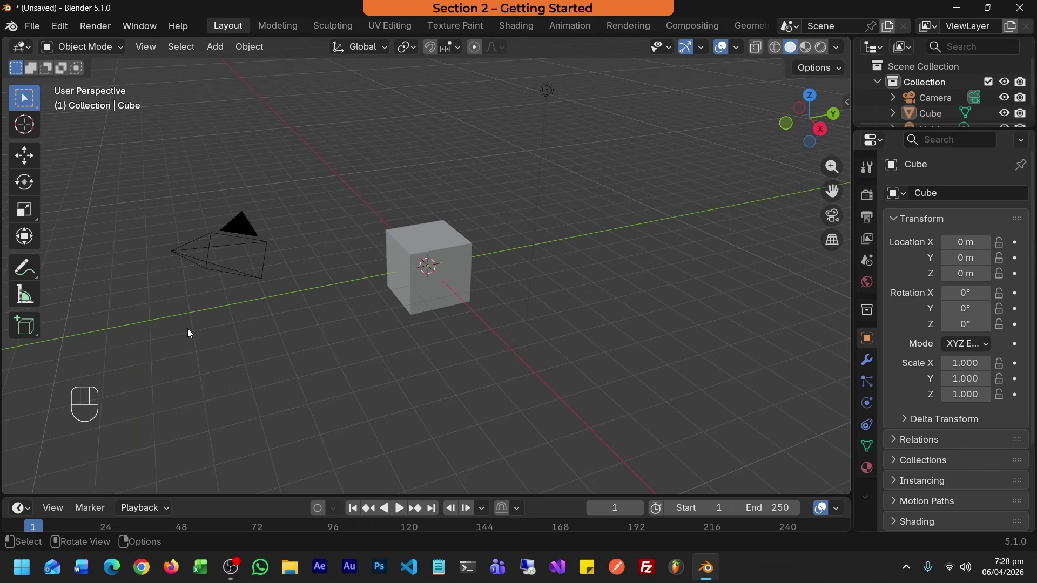
pyautogui.hotkey('shift', 'ctrl', 'alt')
pyautogui.rightClick(188, 331)
pyautogui.rightClick(508, 373)
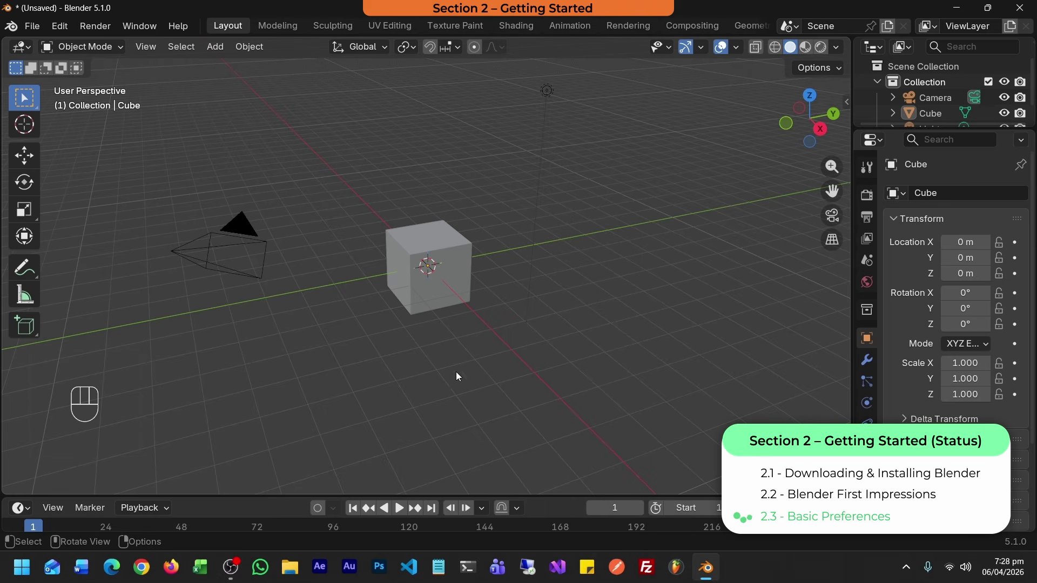
pyautogui.rightClick(432, 371)
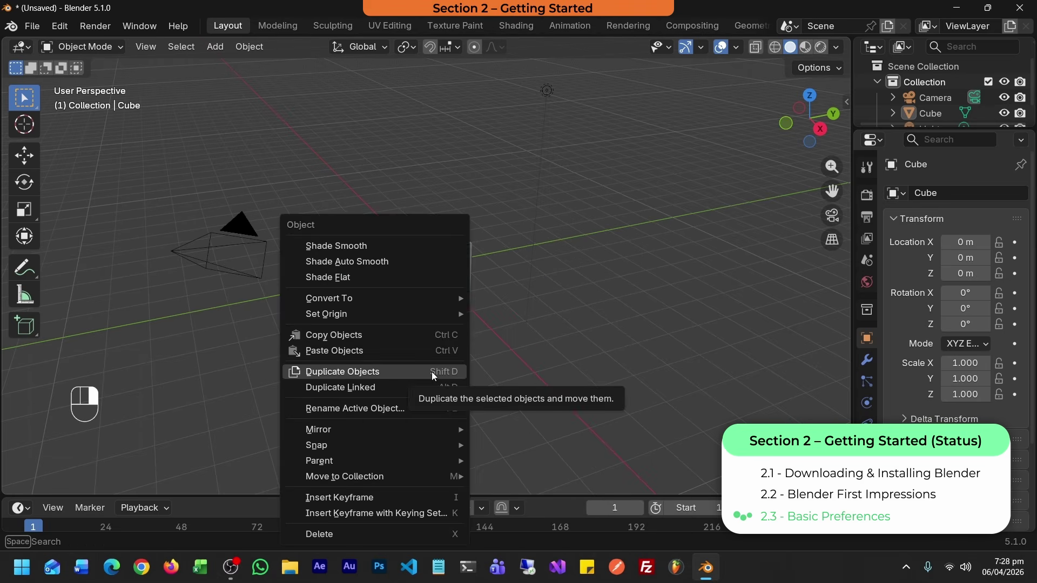
pyautogui.press('Escape')
pyautogui.hotkey('shift', 'ctrl', 'alt')
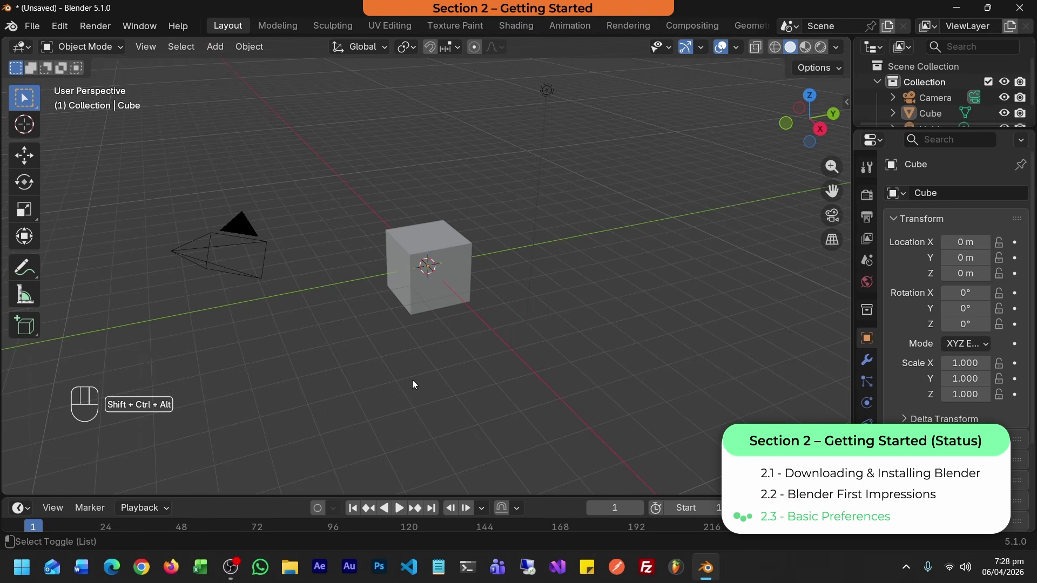
# - Test the key display further by undoing the deselection, clearing the selection again and trying the Apply command
pyautogui.hotkey('ctrl', 'z')
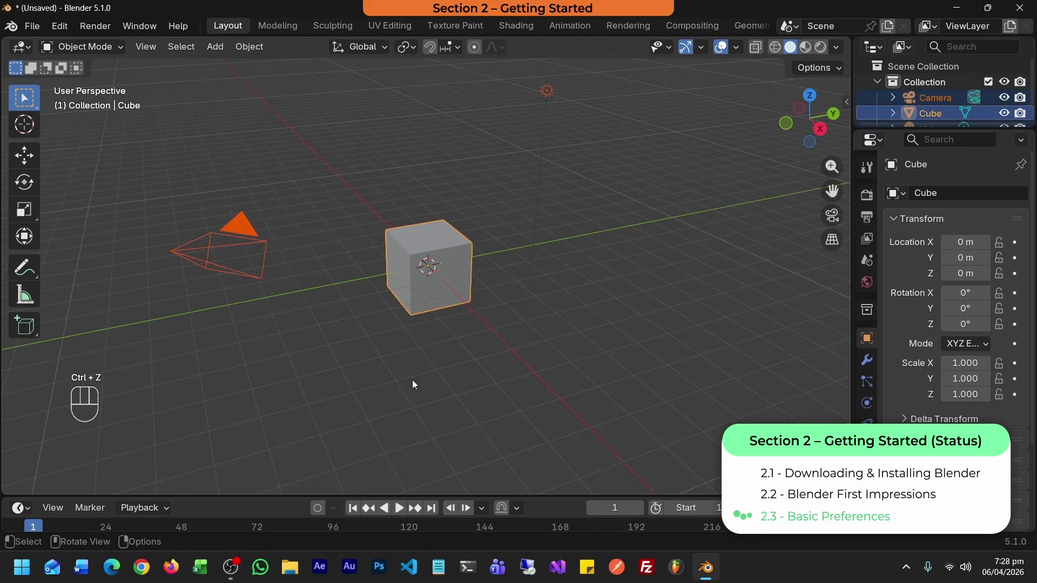
pyautogui.click(412, 383)
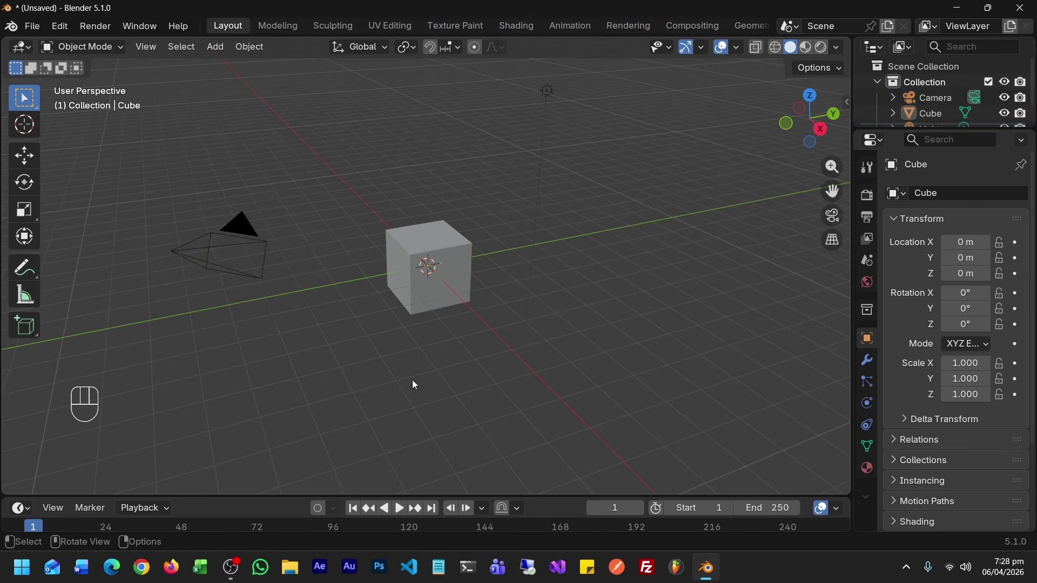
pyautogui.hotkey('ctrl', 'a')
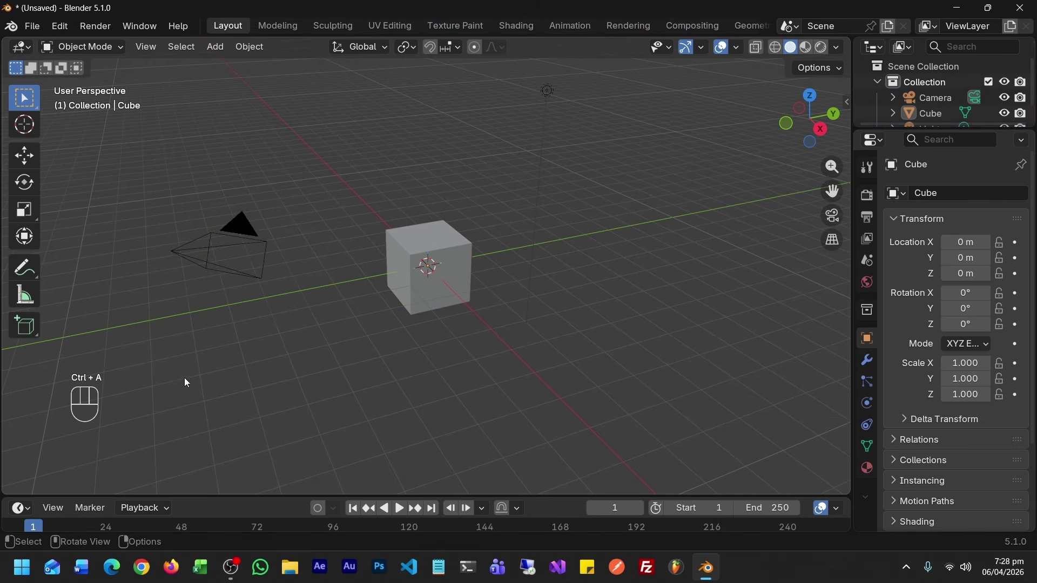